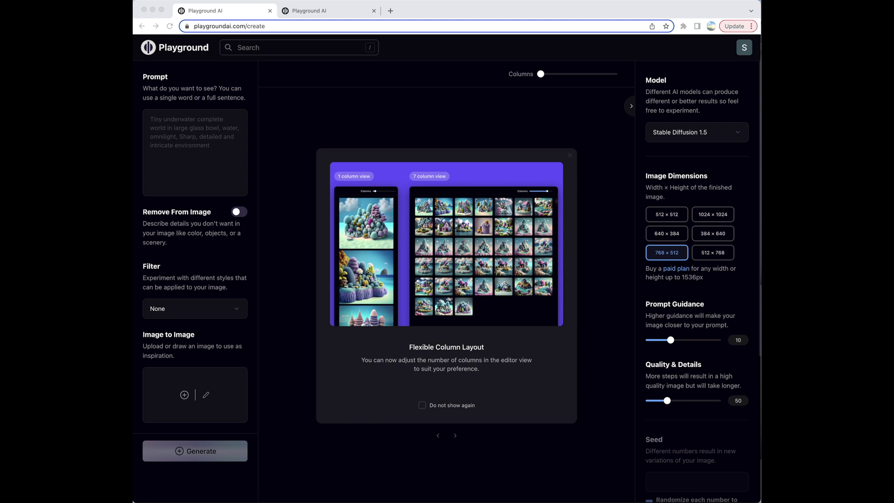
- Add the selfie as image-to-image source at strength 100, one image per run, private session
left_click_drag(134, 342, 185, 393)
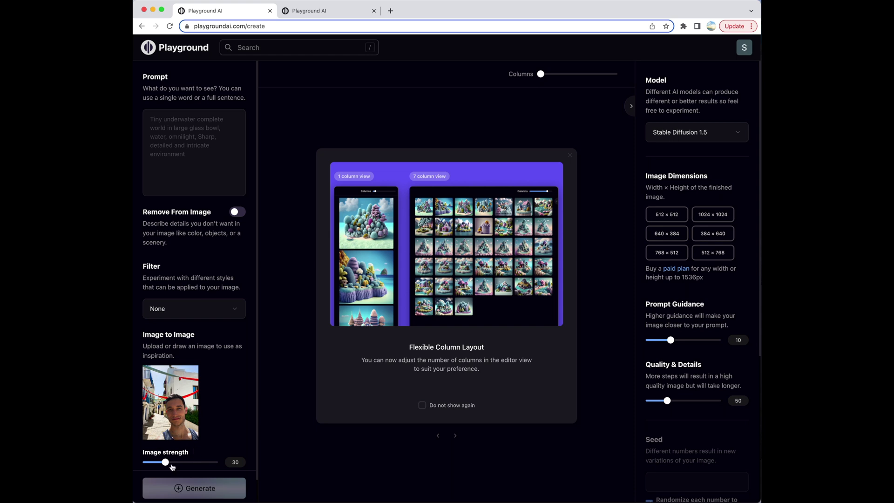
left_click_drag(165, 462, 240, 471)
scroll(700, 260, "down", 5)
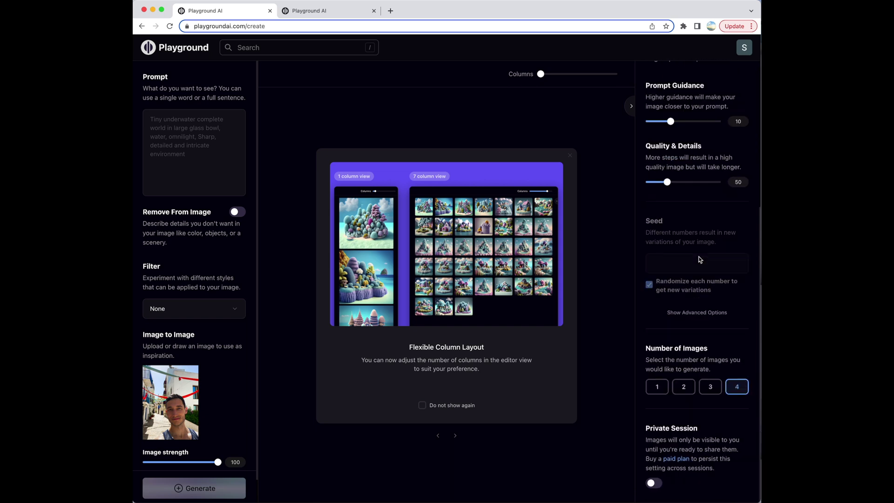
left_click(654, 389)
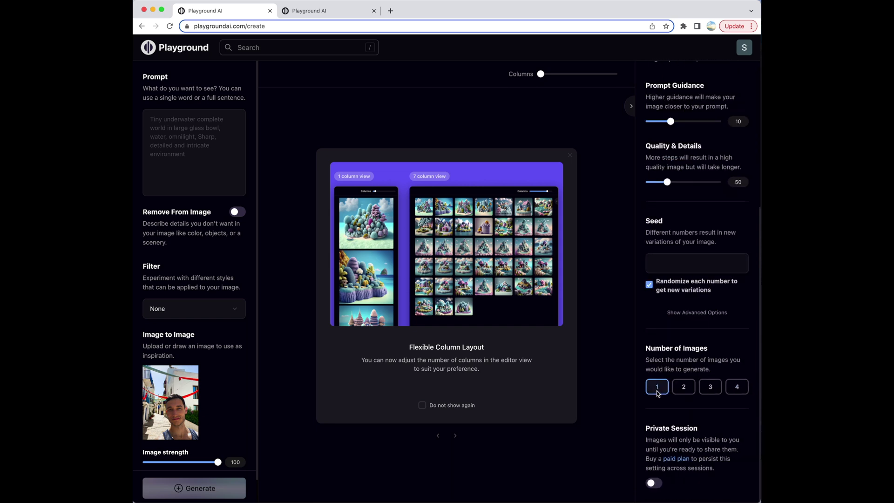
left_click(657, 483)
- Generate one image from the selfie with the prompt '4k'
left_click(228, 145)
type("4k")
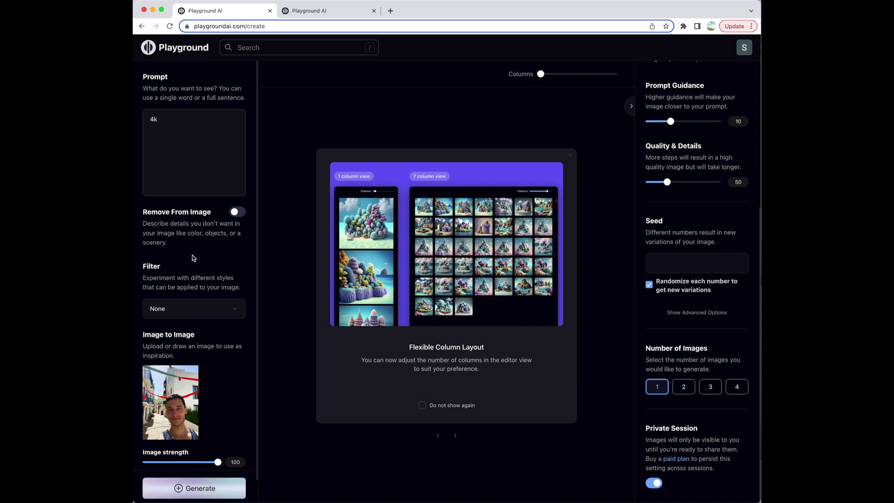
left_click(203, 494)
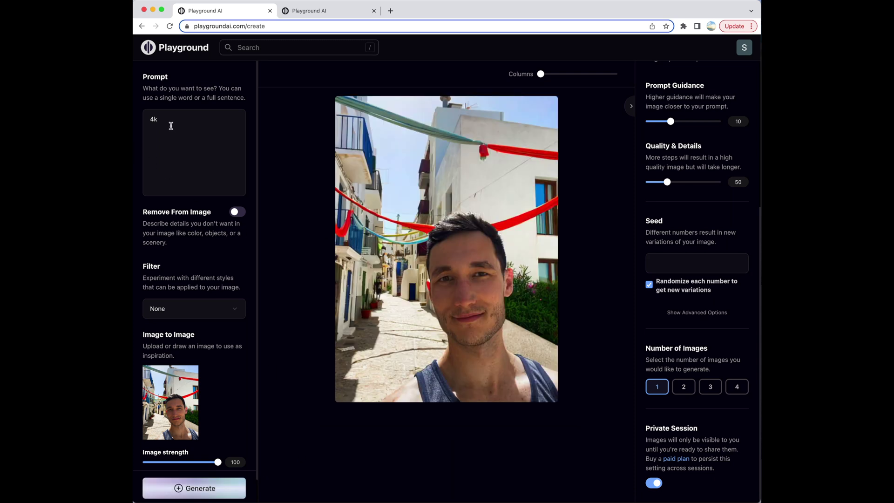
- Clear the '4k' prompt and open the inpainting mask editor on the result
left_click_drag(164, 121, 141, 116)
key("BackSpace")
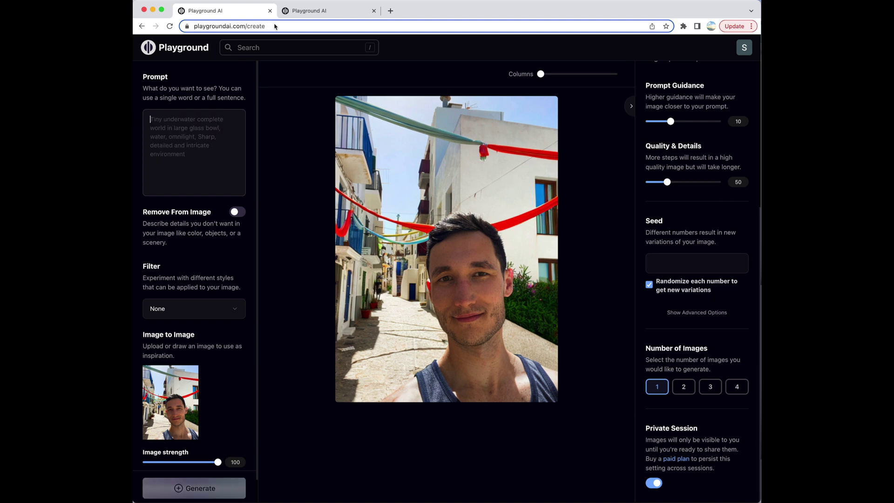
mouse_move(451, 342)
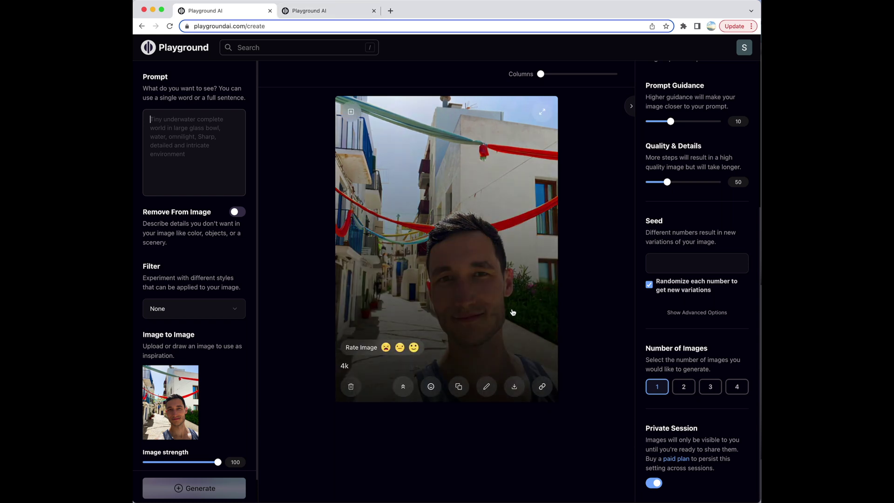
left_click(487, 386)
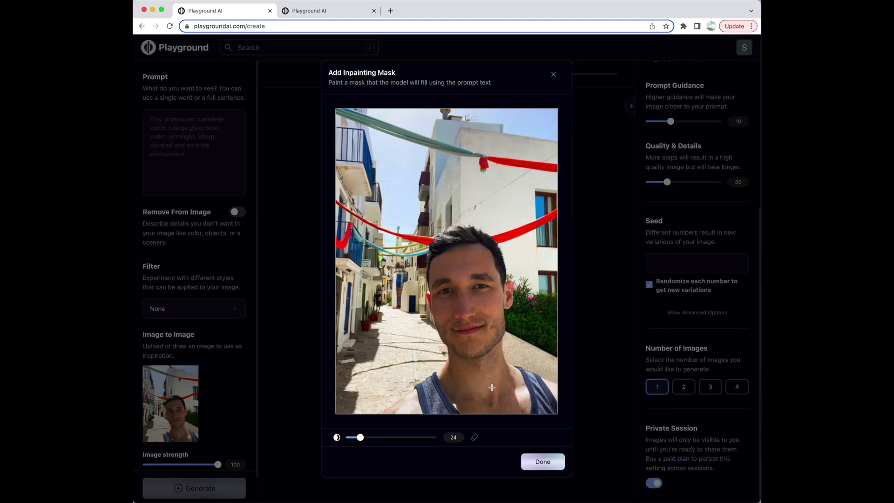
- Mask the photo's background around the man with a size 128 brush
left_click_drag(360, 437, 436, 437)
mouse_move(355, 390)
left_mouse_down()
mouse_move(395, 360)
mouse_move(406, 339)
mouse_move(384, 280)
mouse_move(392, 235)
mouse_move(437, 198)
mouse_move(496, 187)
mouse_move(532, 196)
mouse_move(546, 294)
mouse_move(546, 347)
left_mouse_up()
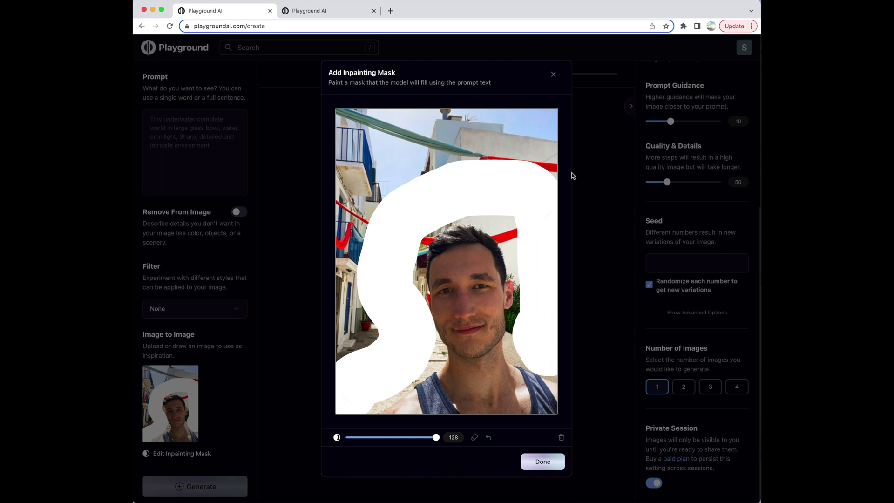
mouse_move(520, 140)
left_mouse_down()
mouse_move(500, 126)
mouse_move(354, 125)
mouse_move(514, 149)
mouse_move(373, 177)
mouse_move(383, 189)
mouse_move(354, 233)
mouse_move(344, 322)
mouse_move(353, 351)
left_mouse_up()
left_click_drag(363, 384, 414, 351)
mouse_move(400, 319)
left_mouse_down()
mouse_move(400, 246)
mouse_move(416, 215)
mouse_move(447, 198)
mouse_move(490, 203)
mouse_move(512, 221)
mouse_move(533, 263)
left_mouse_up()
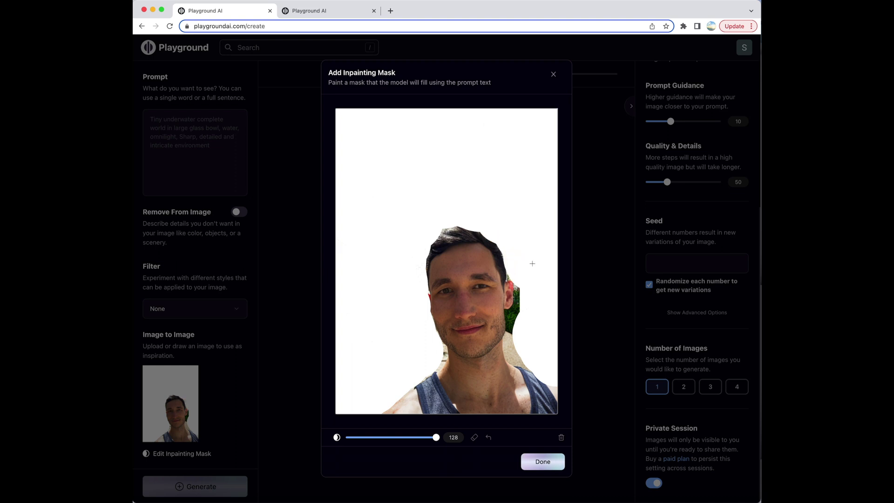
mouse_move(532, 298)
left_mouse_down()
mouse_move(539, 292)
mouse_move(528, 347)
mouse_move(536, 345)
left_mouse_up()
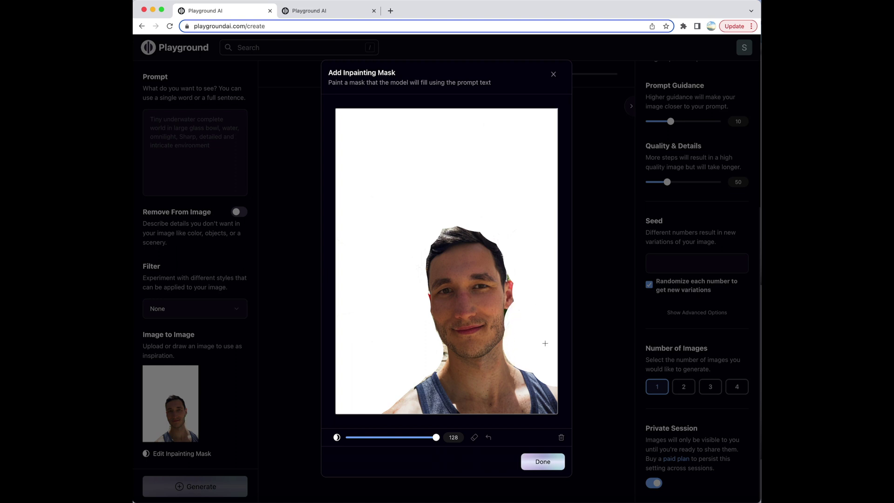
- Erase the mask from the ear edge at brush size 24, then confirm the mask
left_click(343, 438)
left_click_drag(345, 438, 359, 437)
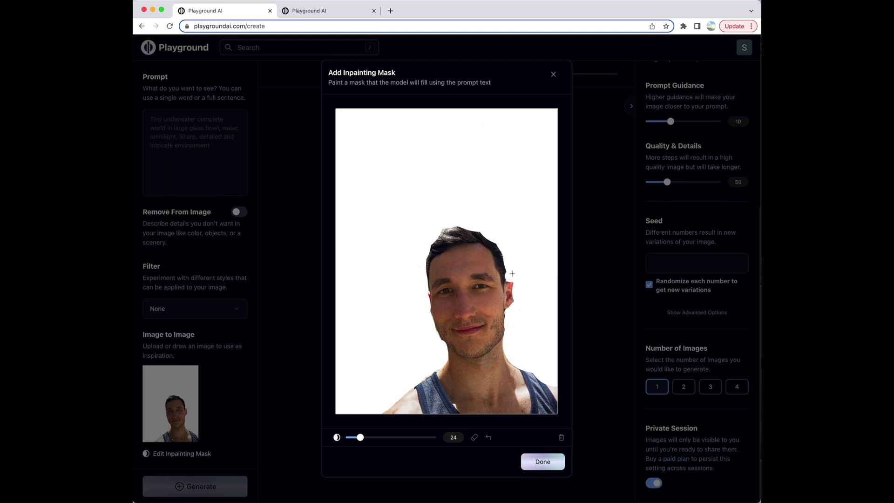
left_click(474, 438)
left_click_drag(510, 285, 508, 296)
left_click(542, 462)
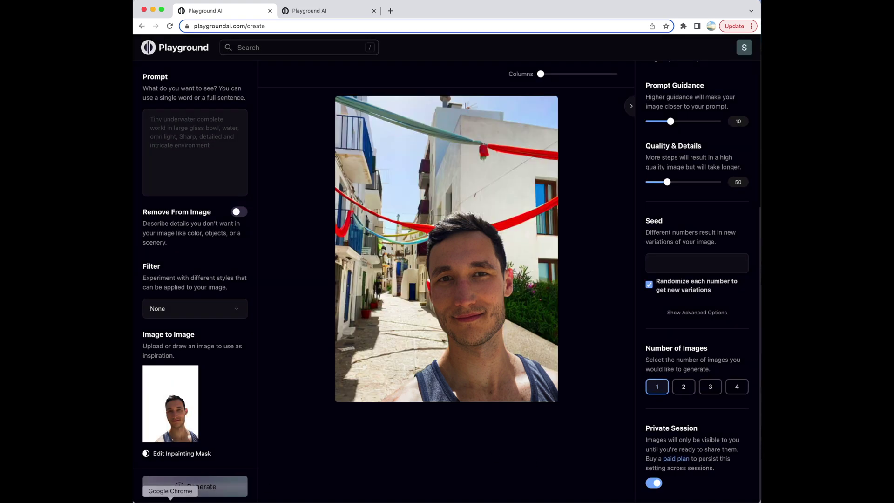
left_click(161, 454)
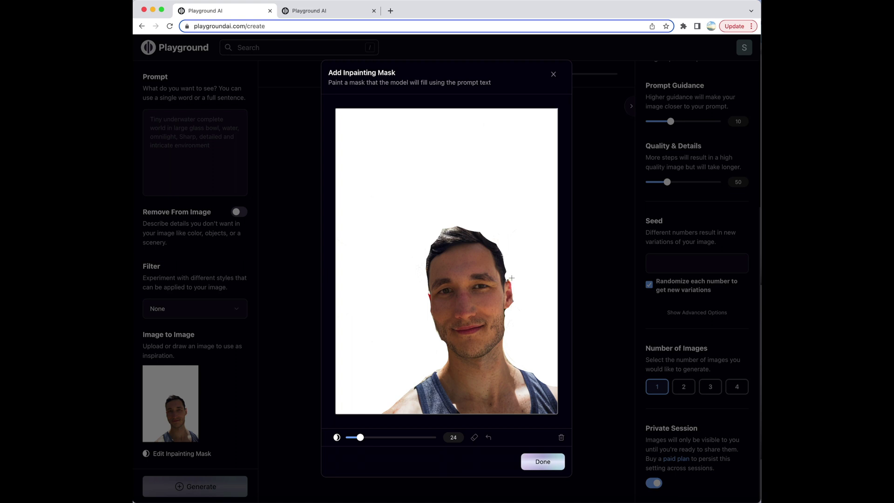
left_click(541, 460)
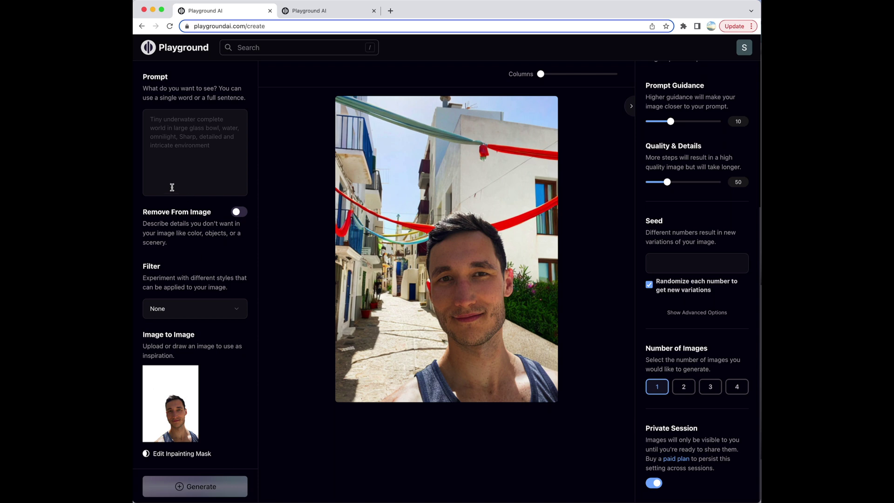
- Copy the Shiba in the Fall post's prompt into the prompt box
left_click(306, 14)
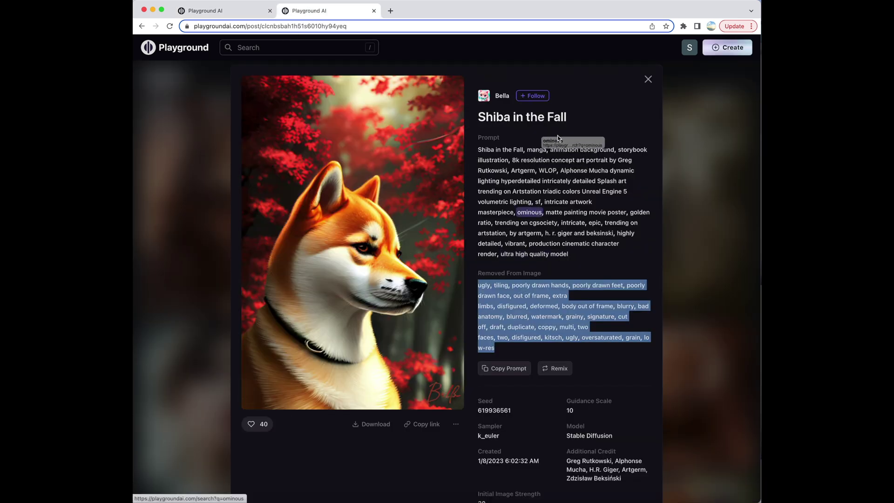
left_click(574, 135)
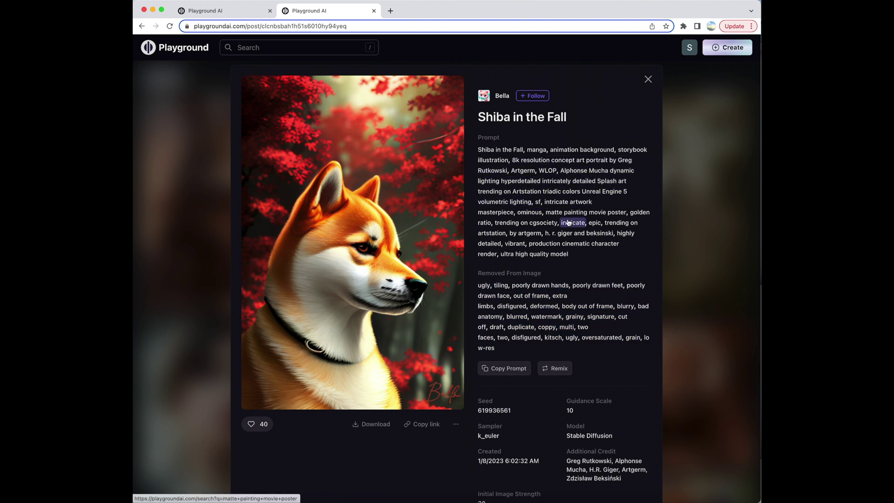
left_click_drag(573, 253, 475, 150)
key("super+c")
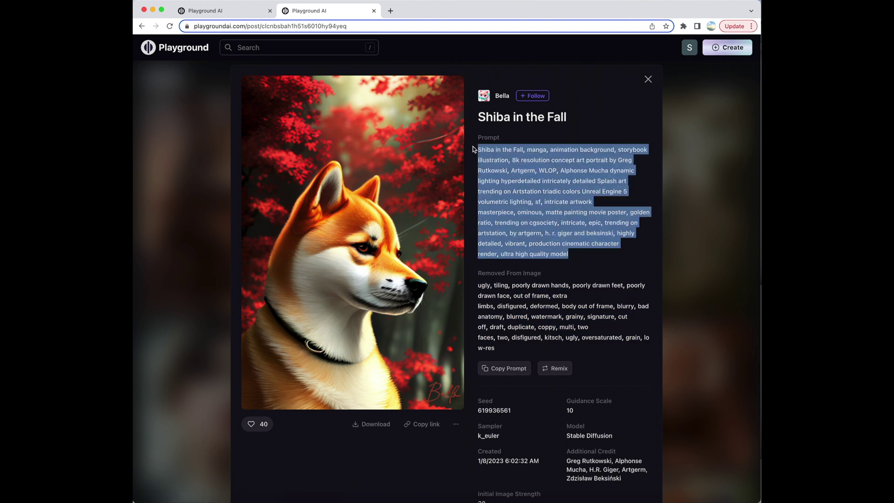
left_click(242, 13)
left_click(203, 139)
key("super+v")
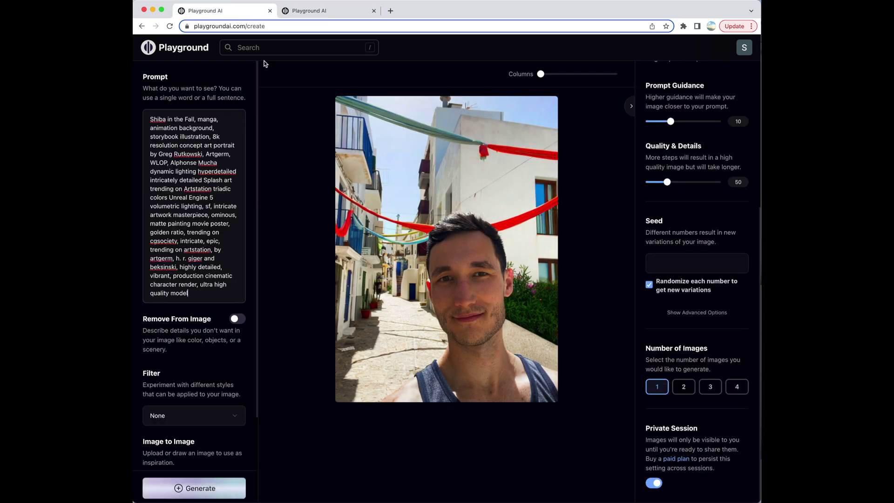
- Enable Remove From Image and paste in the Shiba post's unwanted terms
left_click(308, 13)
left_click_drag(512, 349, 479, 285)
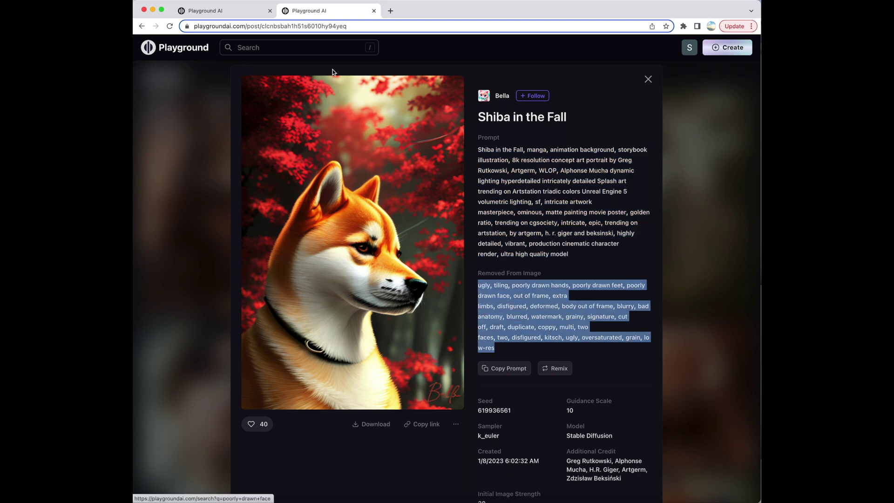
left_click(243, 14)
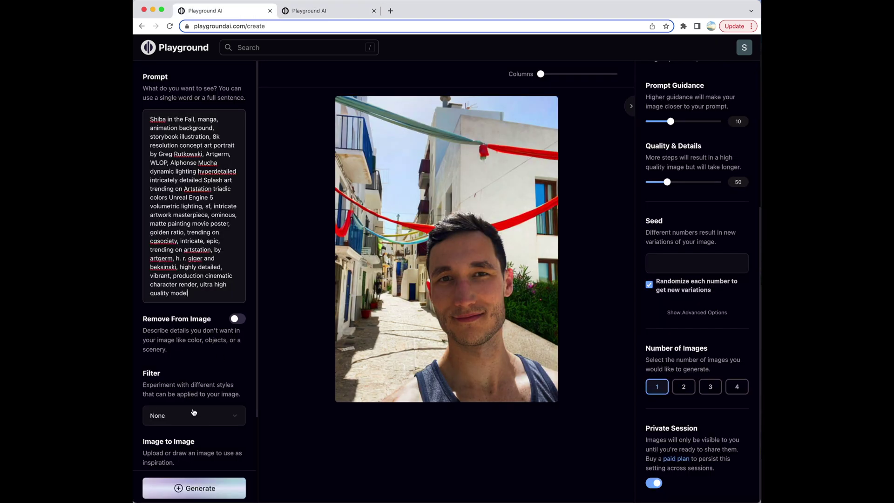
left_click(237, 320)
left_click(186, 372)
key("ctrl+v")
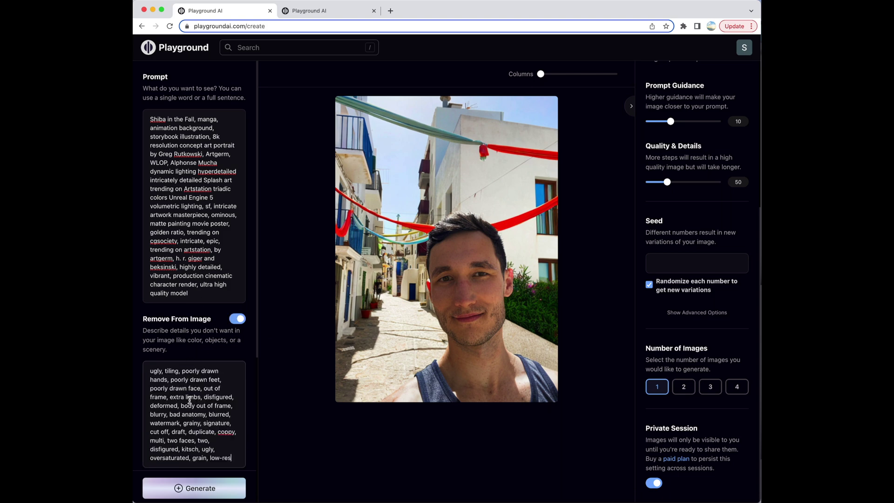
- Delete the leftover Shiba text from the prompt, set four images, and generate
scroll(190, 400, "down", 4)
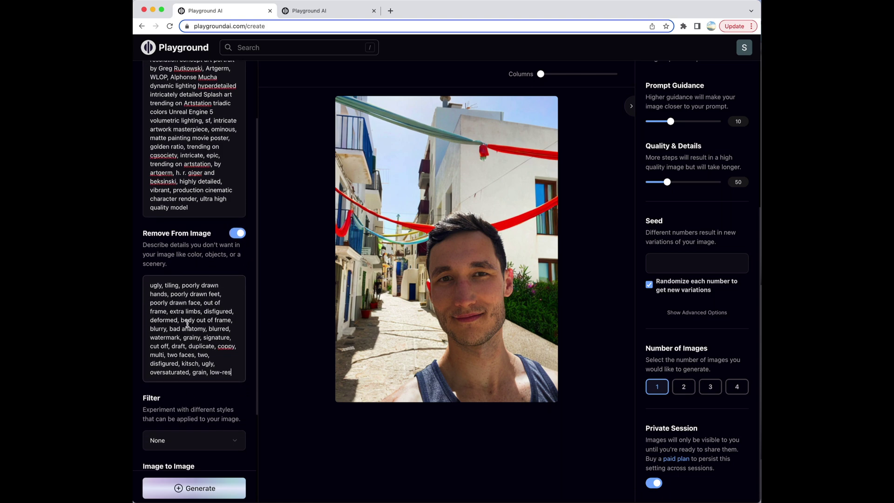
scroll(187, 261, "up", 4)
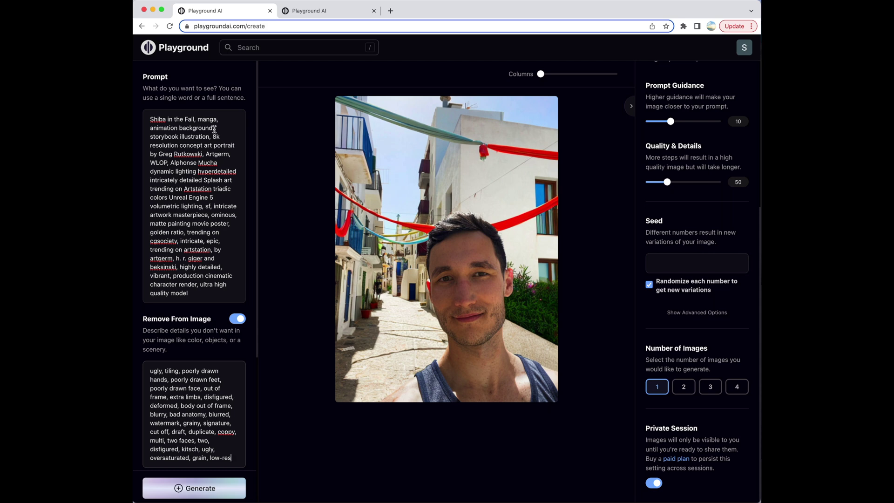
left_click_drag(214, 129, 150, 119)
key("BackSpace")
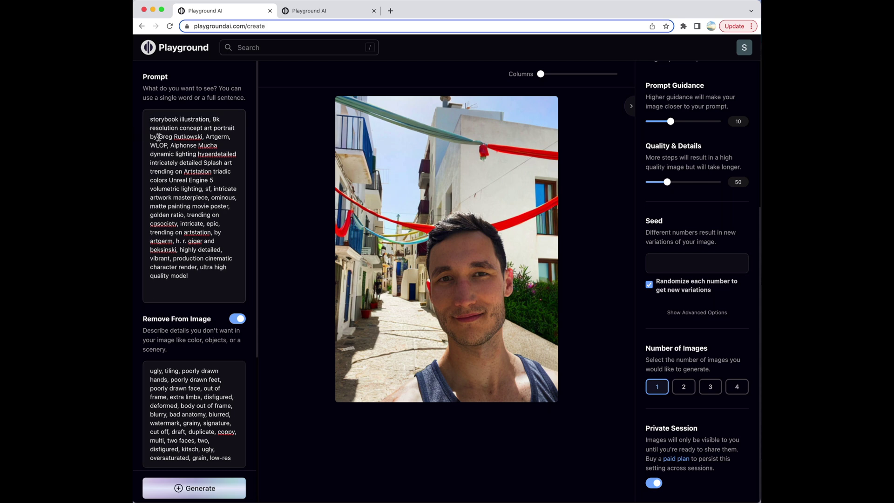
scroll(236, 258, "down", 5)
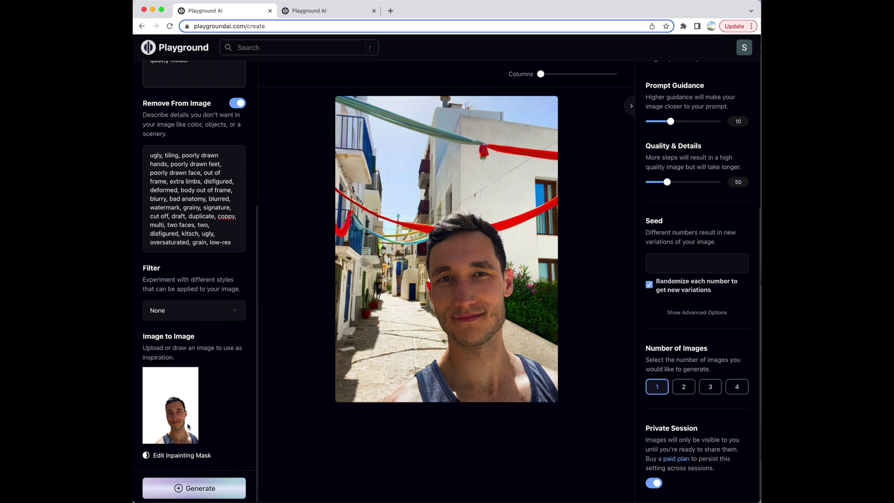
left_click(739, 389)
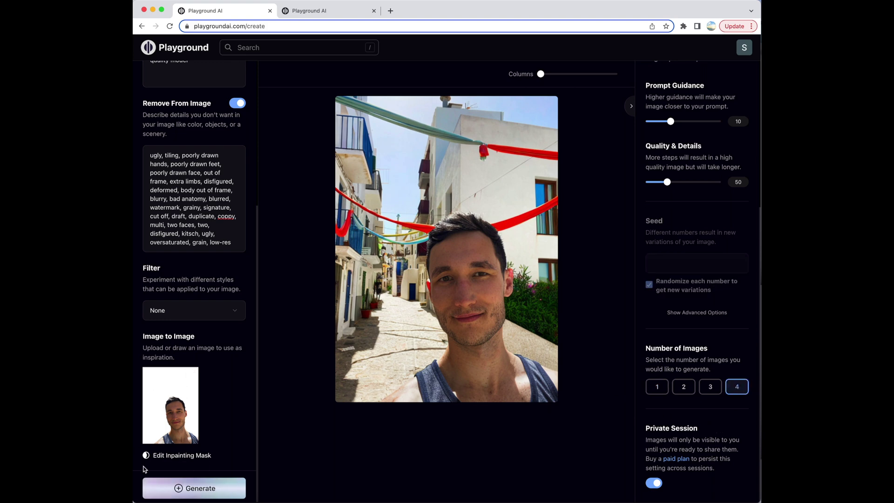
left_click(189, 486)
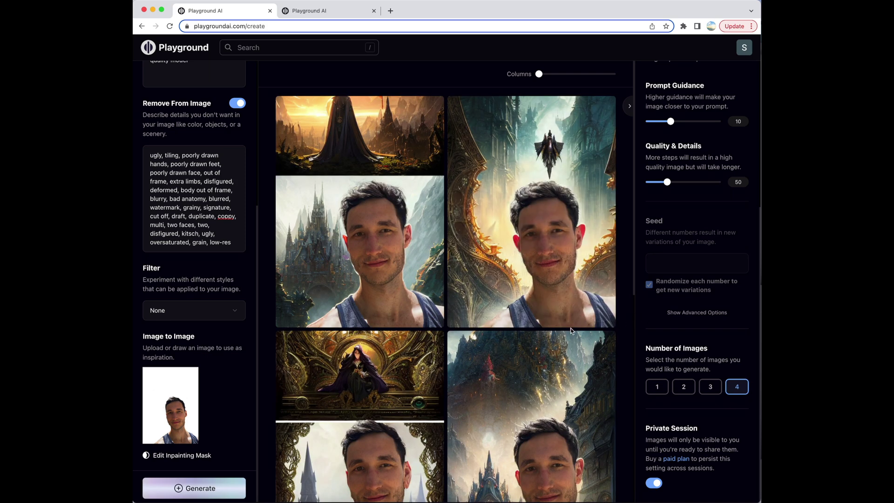
- Delete three of the four castle-scene results, keeping the best fantasy castle portrait
scroll(571, 328, "down", 4)
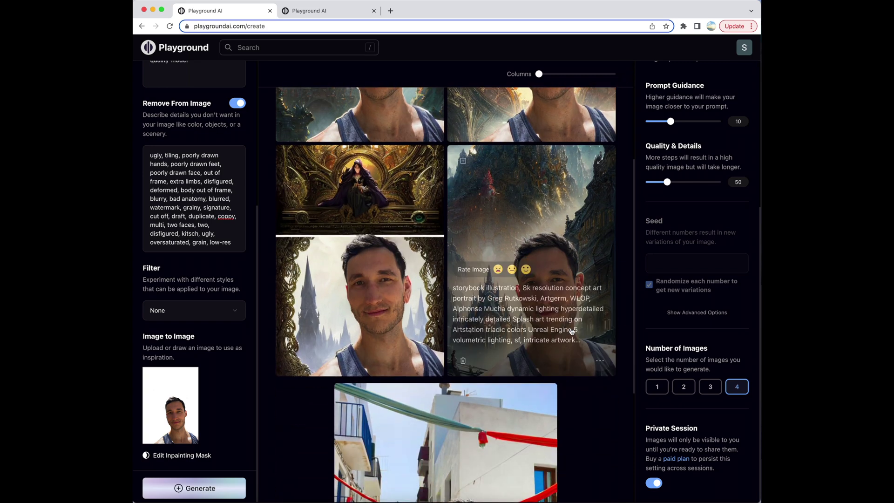
left_click(292, 361)
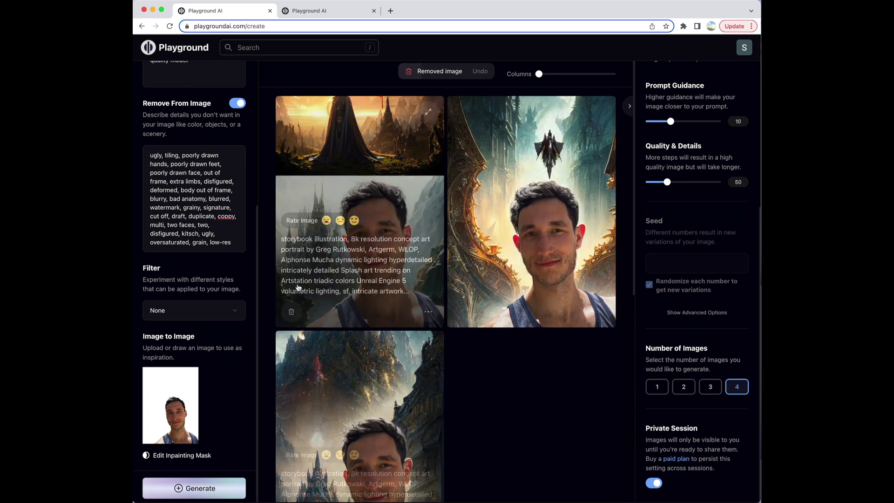
left_click(292, 311)
left_click(291, 311)
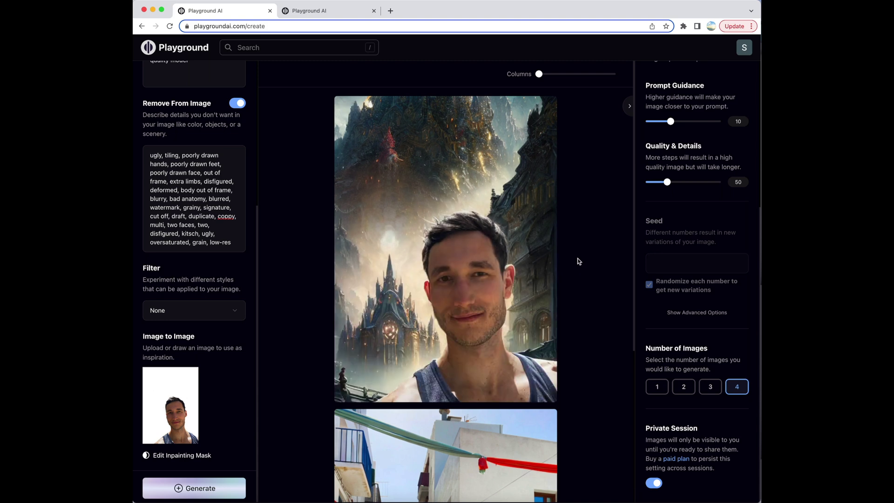
mouse_move(544, 311)
scroll(187, 298, "up", 2)
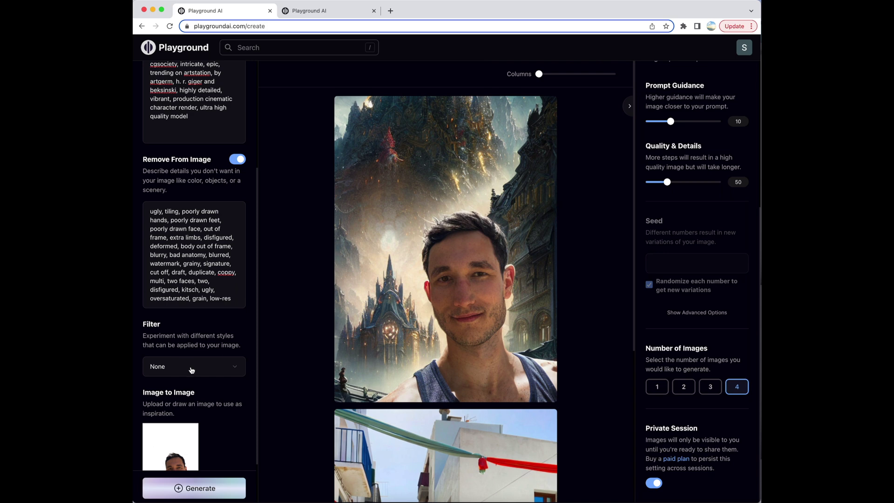
- Replace the street selfie with the kept castle portrait as the image-to-image source
mouse_move(462, 337)
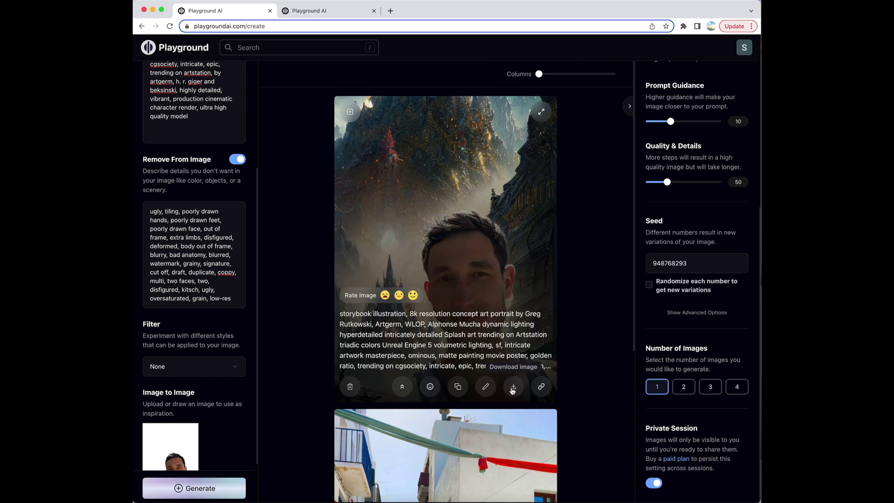
left_click(195, 431)
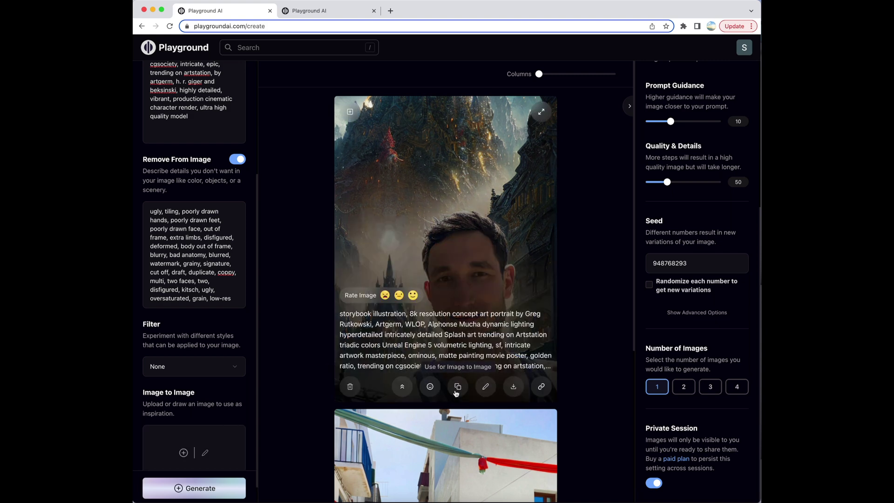
left_click(457, 386)
scroll(468, 331, "down", 3)
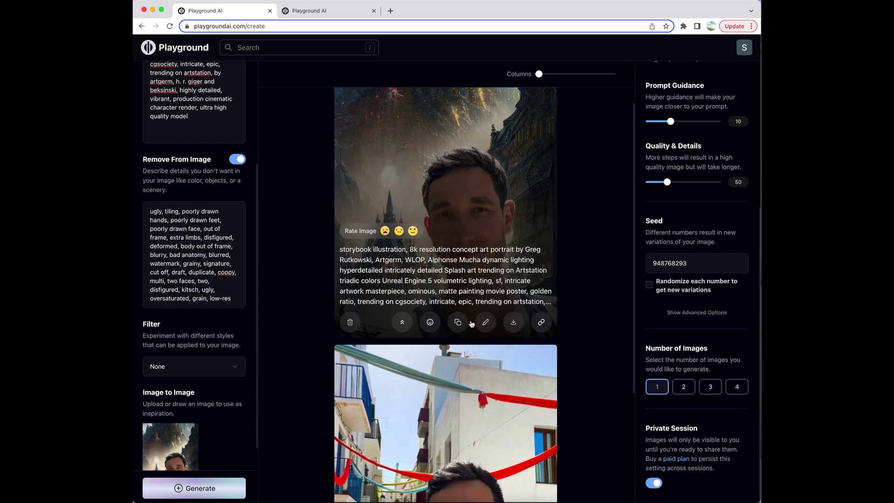
scroll(213, 380, "down", 3)
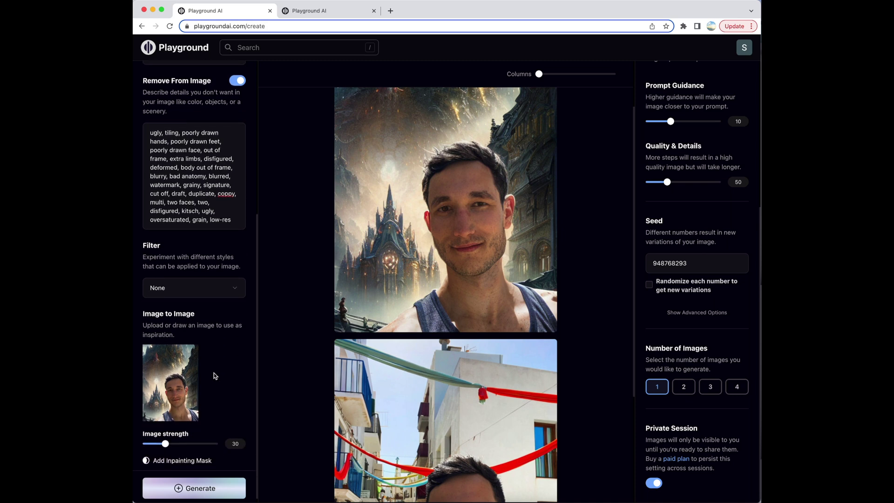
left_click(195, 282)
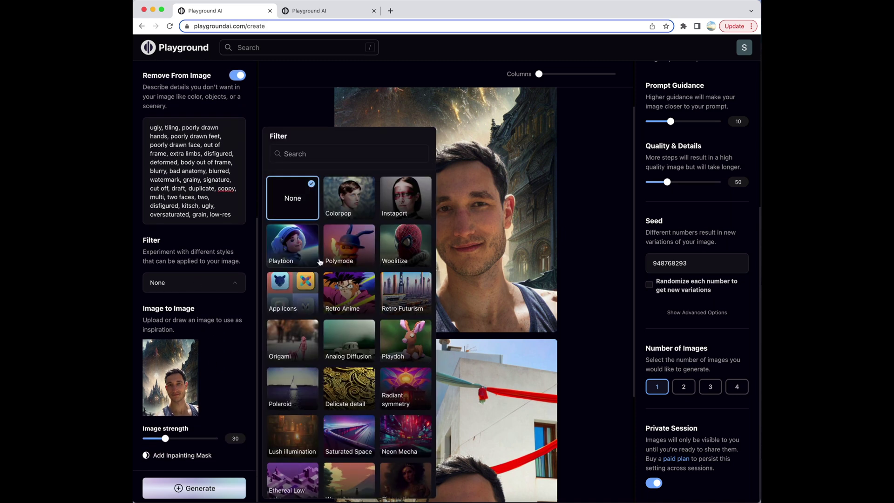
- Apply the Cinematic filter, raise image strength to 85, and generate four new portraits
scroll(350, 408, "down", 5)
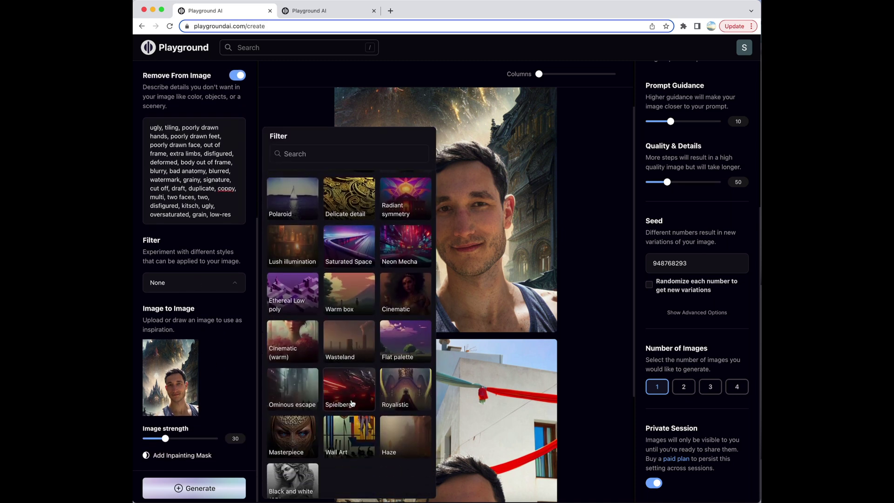
left_click(405, 283)
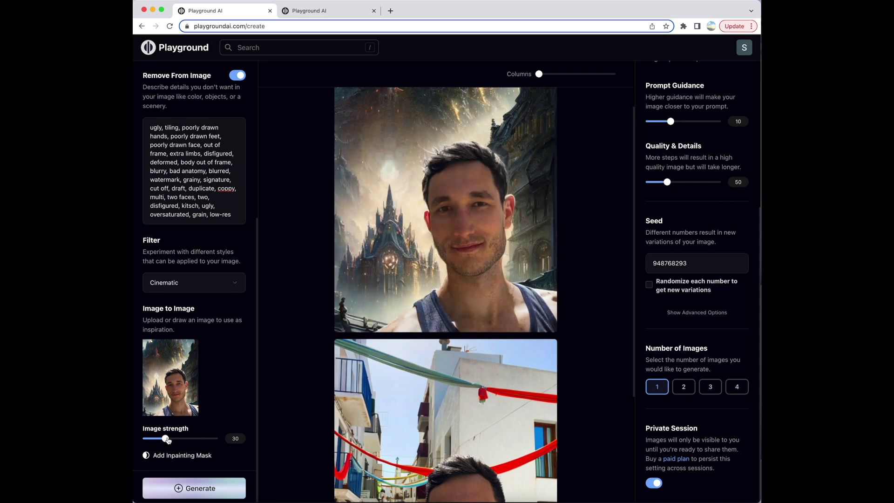
left_click_drag(166, 438, 208, 440)
mouse_move(180, 375)
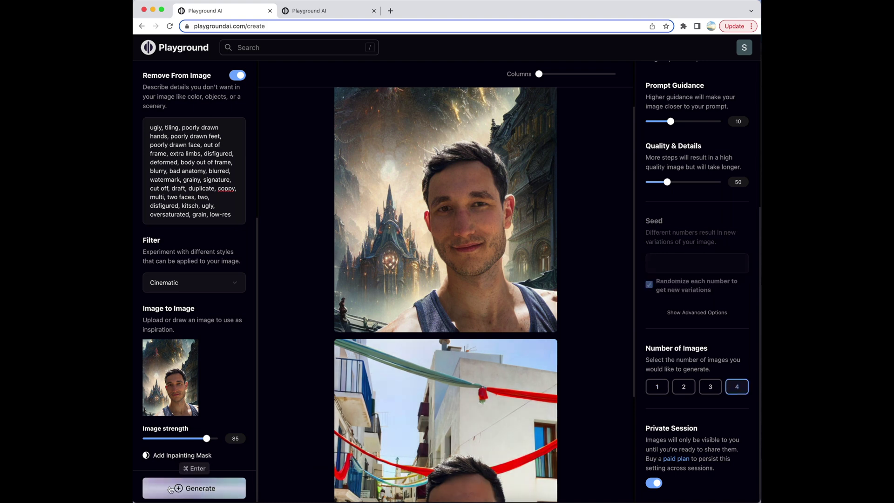
left_click(170, 488)
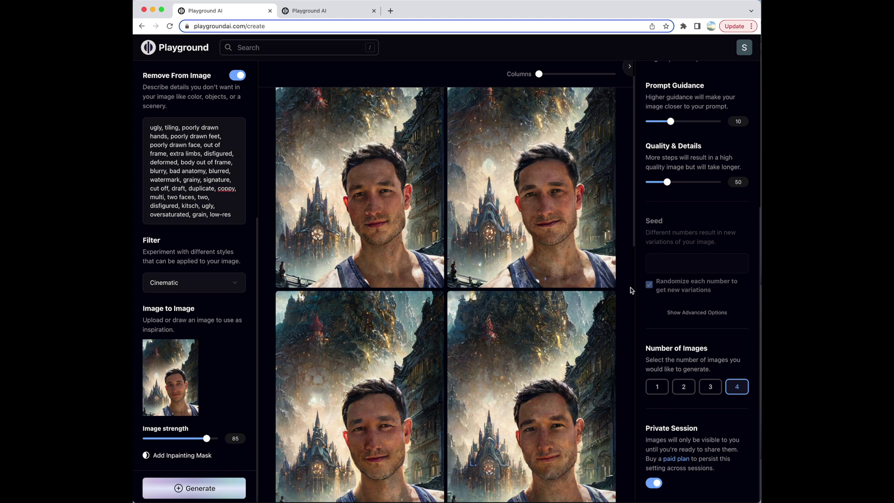
- Delete three of the four new Cinematic portraits, keeping one
scroll(630, 290, "down", 1)
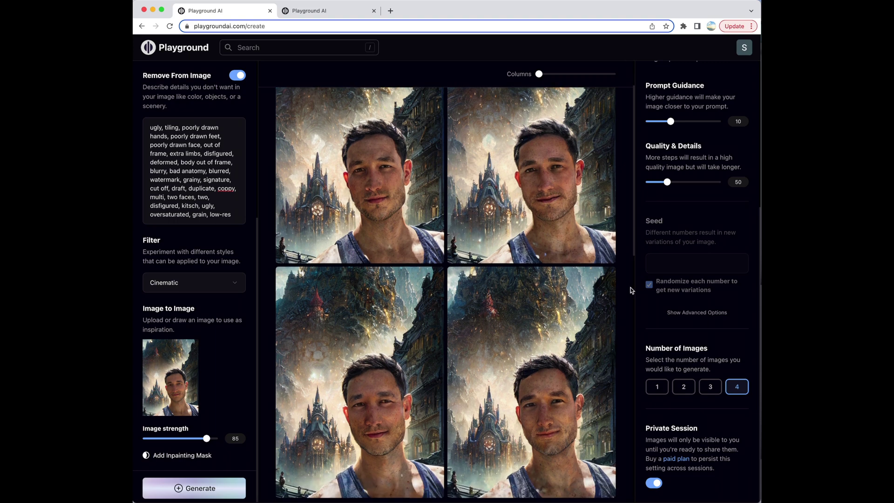
left_click(463, 248)
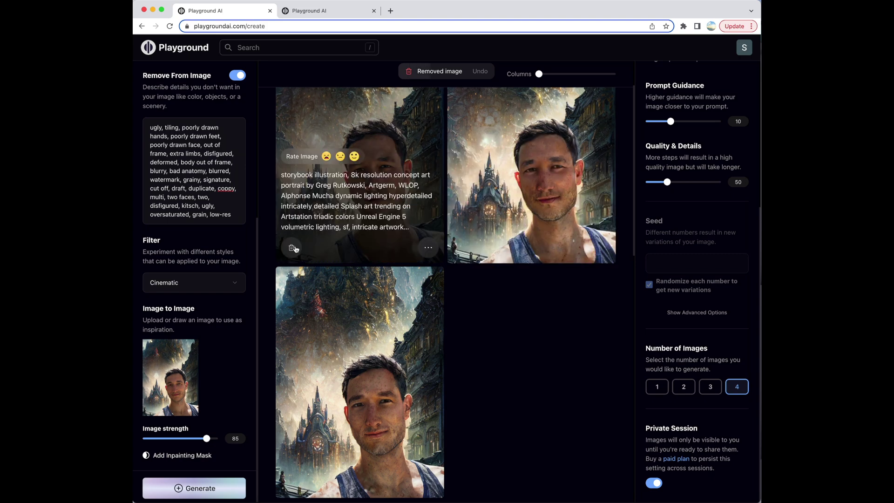
left_click(293, 248)
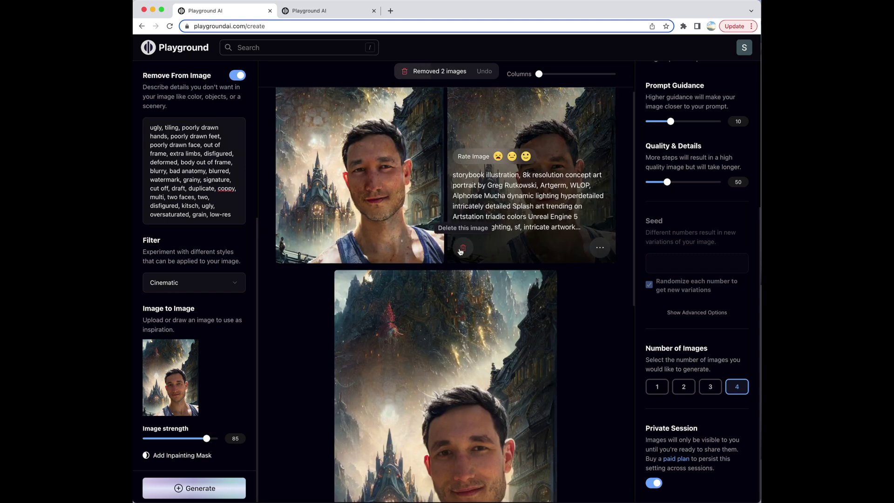
left_click(462, 248)
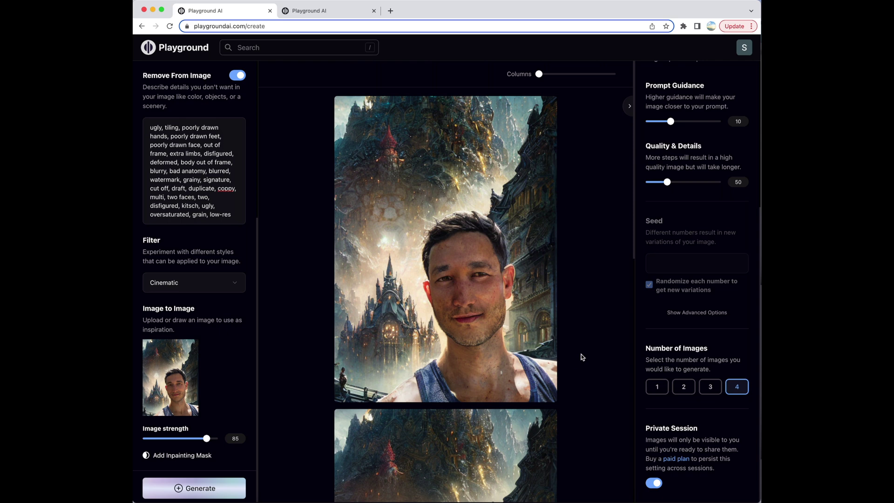
- Clear the current image-to-image source slot
mouse_move(544, 384)
mouse_move(187, 351)
left_click(188, 350)
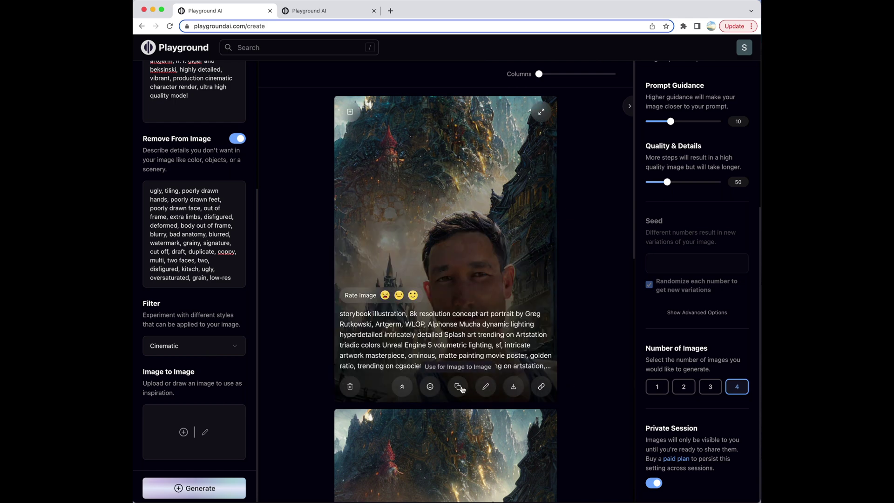
- Use the newest Cinematic portrait as source and mask its chest and shoulders
left_click(463, 389)
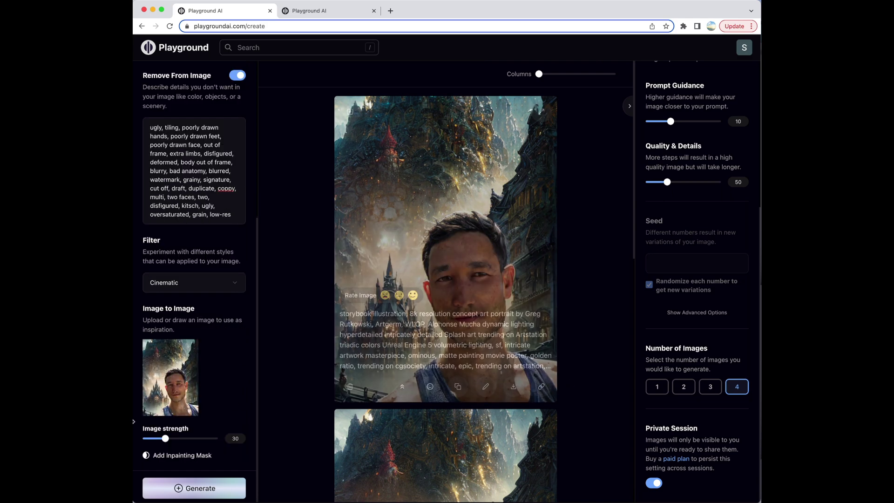
left_click(180, 456)
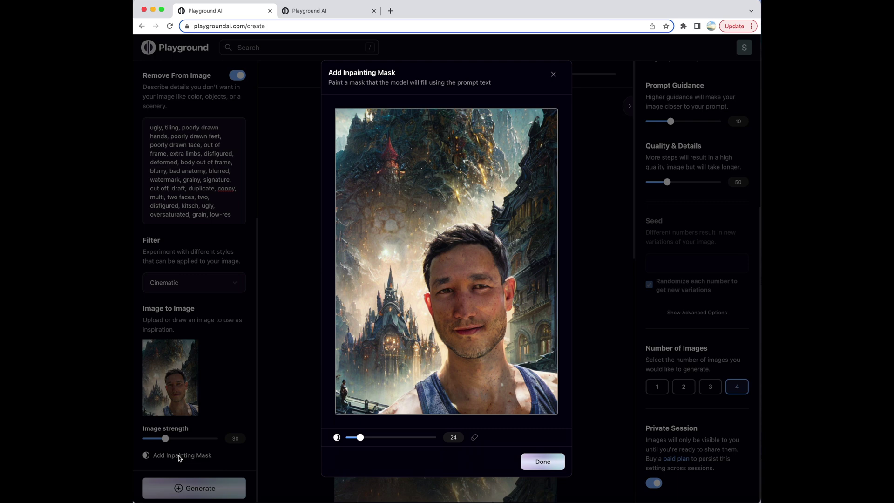
left_click_drag(377, 433, 466, 444)
mouse_move(508, 401)
left_mouse_down()
mouse_move(546, 395)
mouse_move(455, 392)
mouse_move(406, 416)
left_mouse_up()
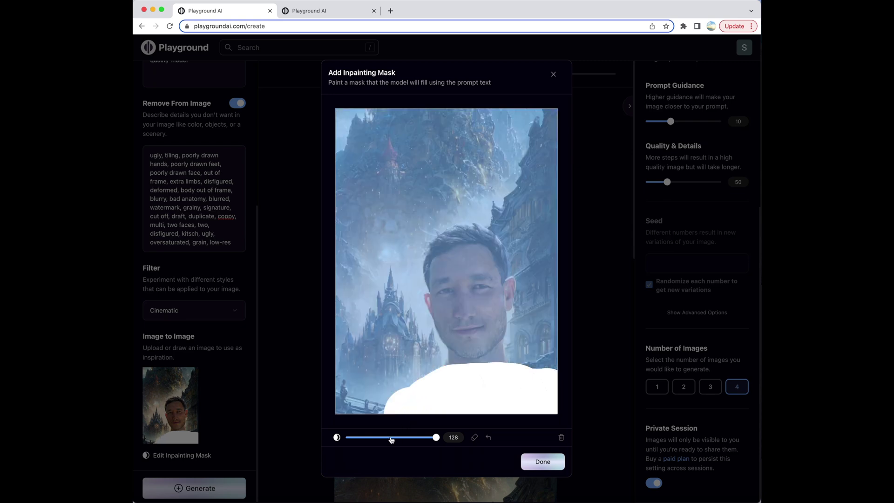
left_click(371, 437)
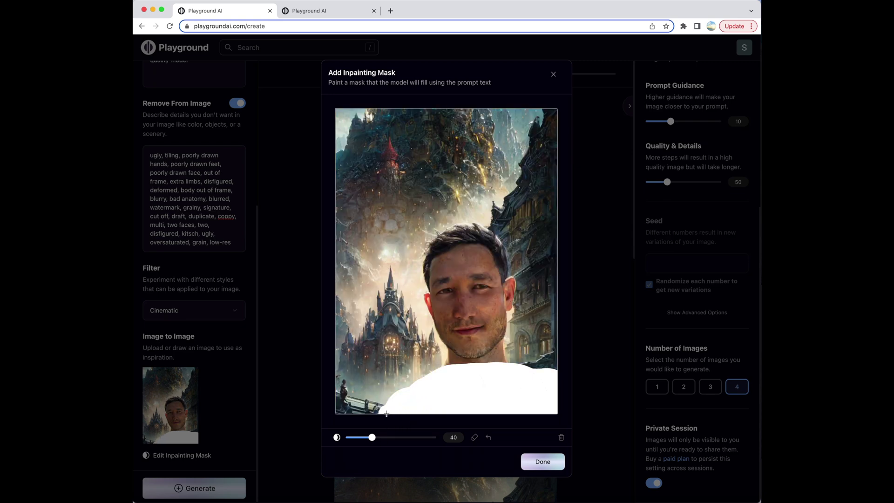
left_click(540, 462)
- Prepend 'silver knight armor,' to the prompt and generate four images
scroll(188, 323, "up", 5)
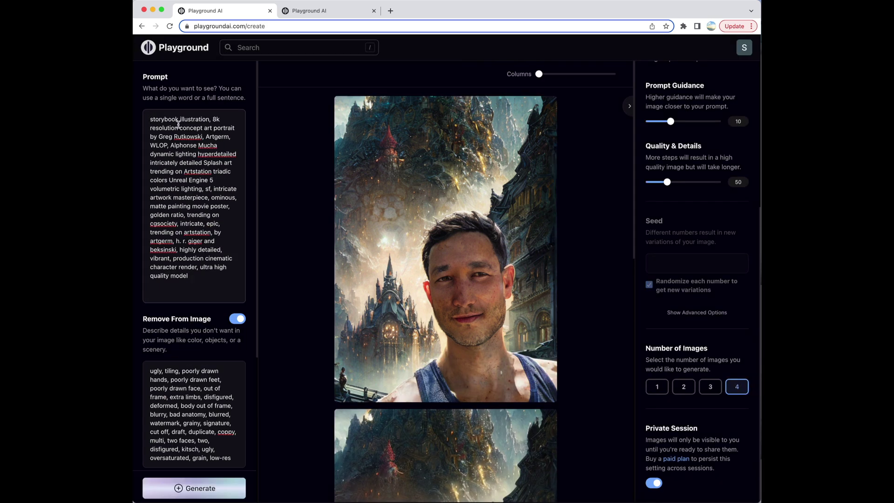
type("silver knight ar")
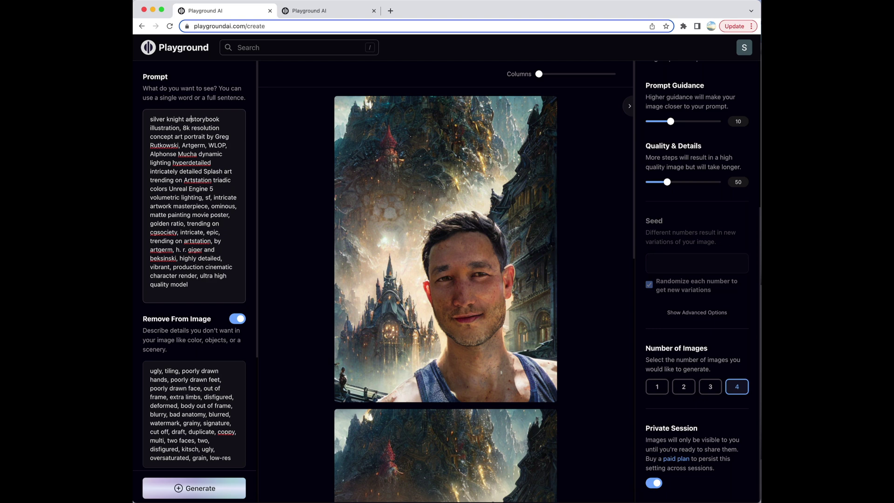
type("mor,")
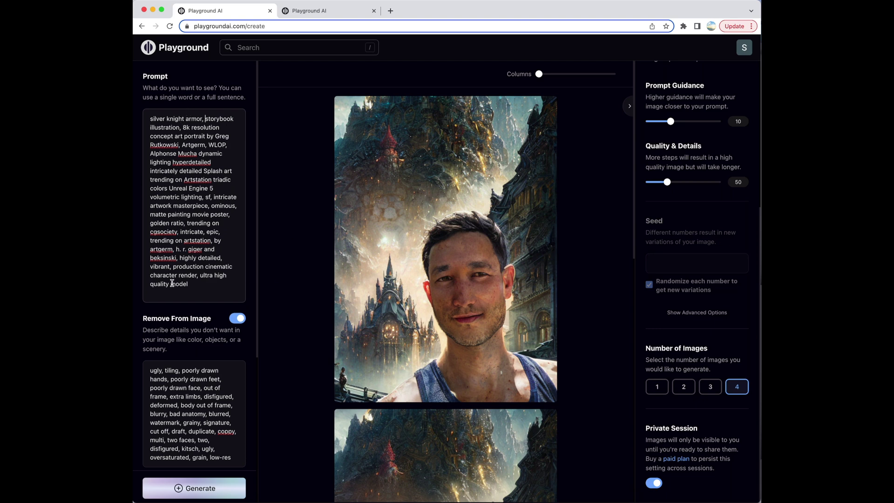
scroll(172, 284, "down", 5)
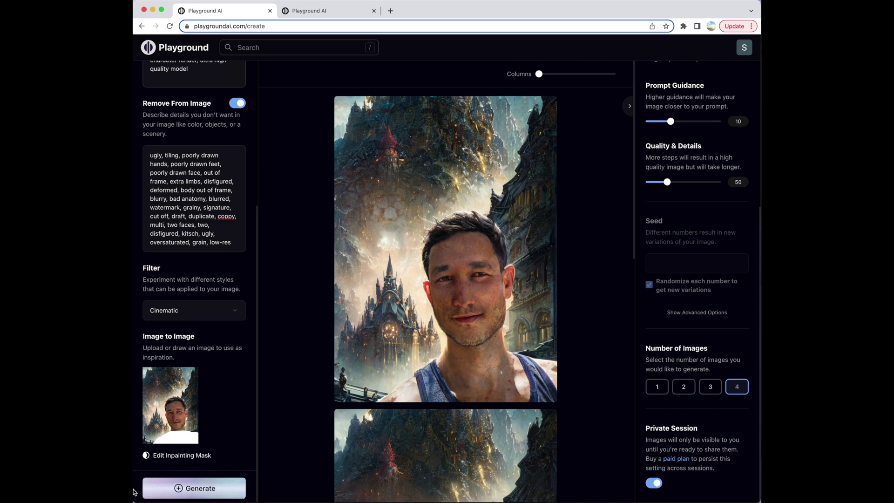
left_click(154, 488)
- Delete two unwanted silver-armour portraits and generate another batch of four
scroll(604, 419, "down", 7)
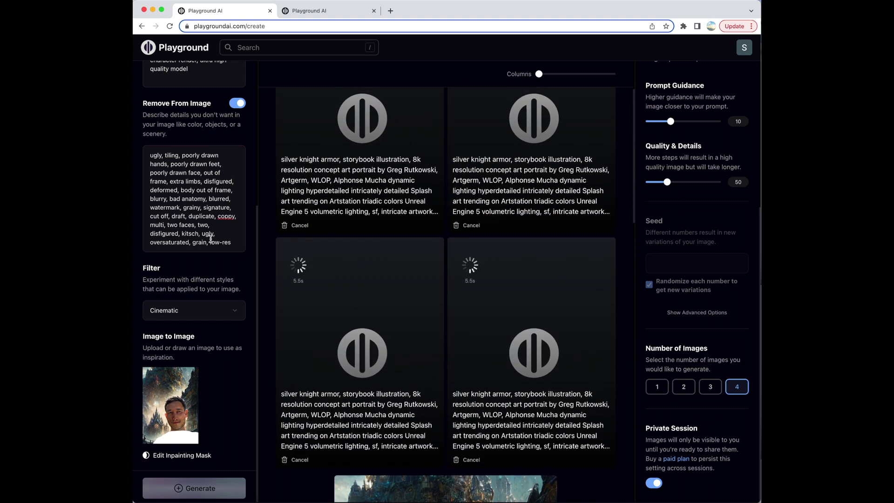
scroll(194, 235, "up", 5)
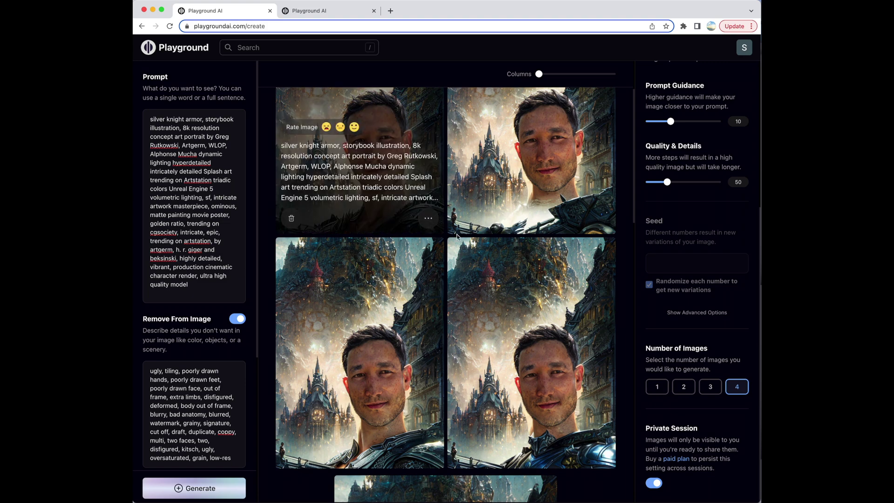
left_click(462, 218)
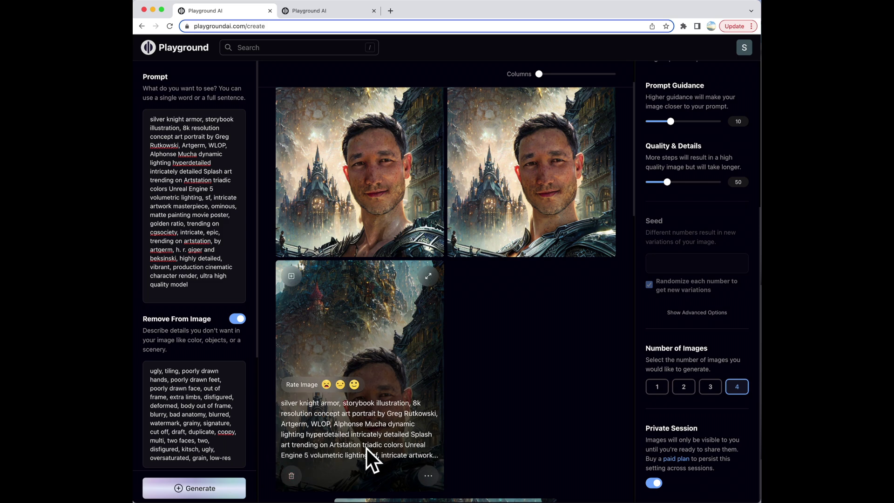
left_click(291, 475)
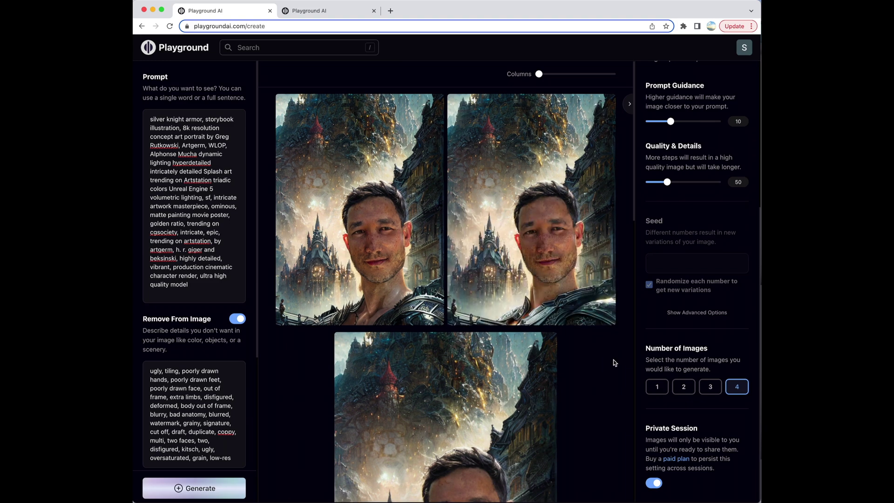
left_click(167, 484)
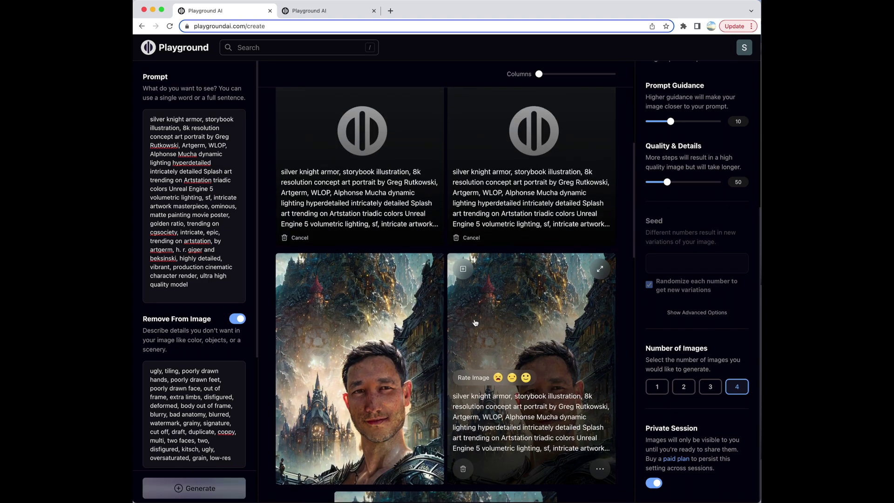
- Open the left image's actions menu and dismiss it without choosing anything
scroll(474, 322, "down", 3)
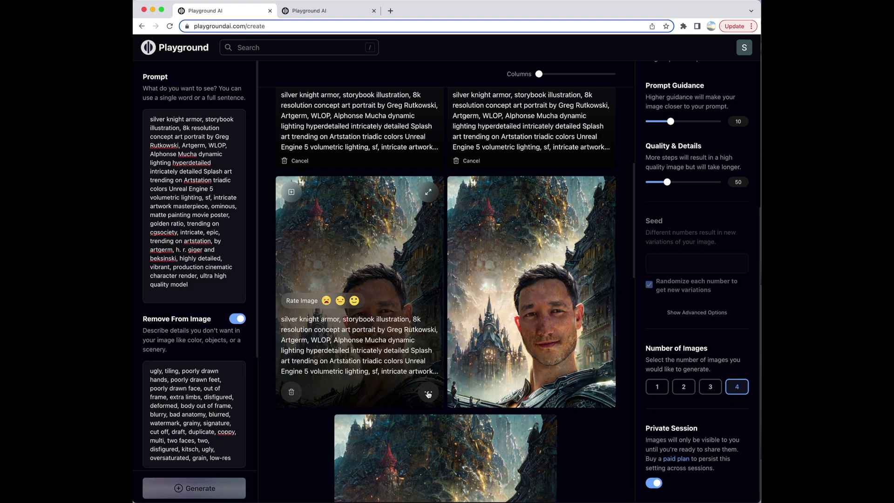
left_click(428, 394)
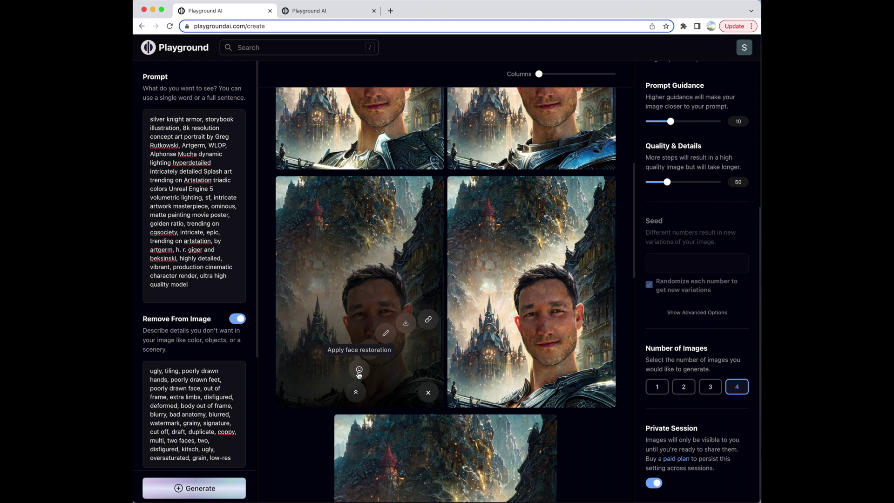
left_click(362, 394)
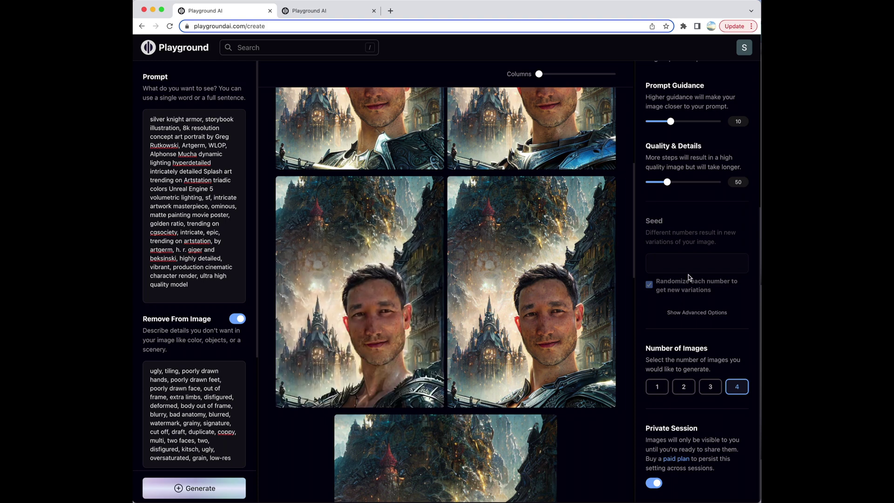
- Delete two unwanted portraits, keeping the other two armoured castle portraits
scroll(625, 273, "up", 3)
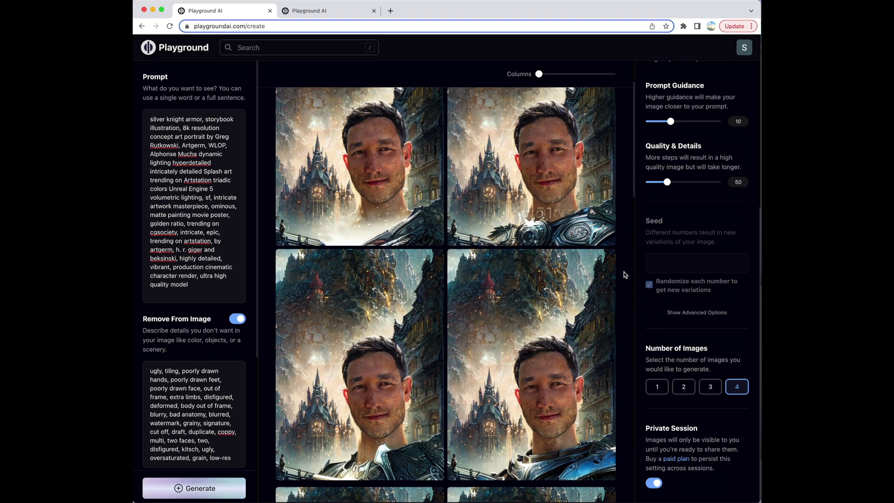
left_click(283, 235)
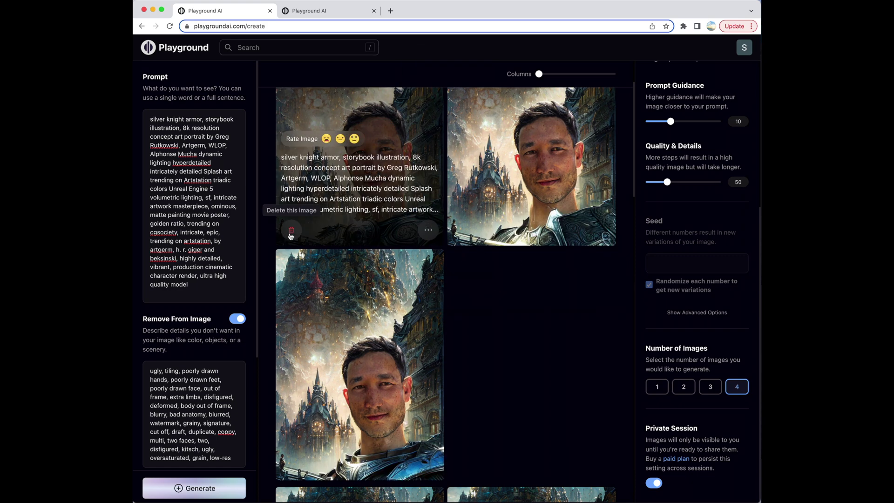
left_click(290, 231)
scroll(516, 298, "down", 3)
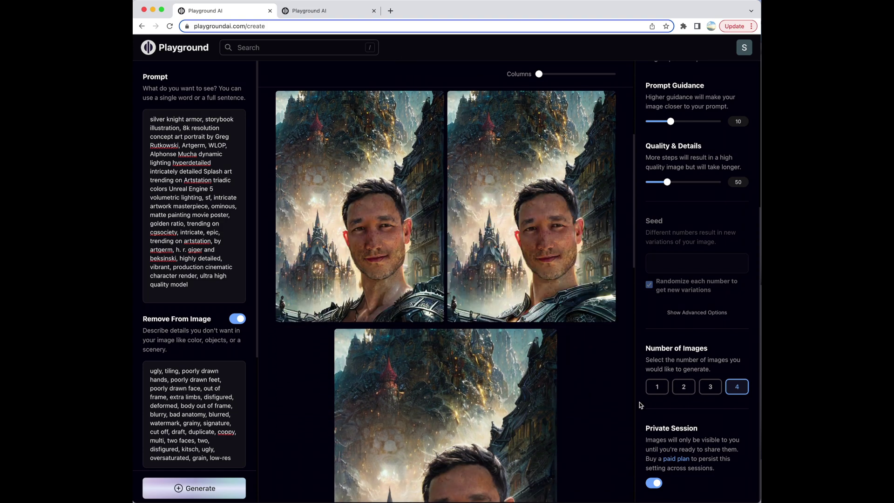
- Face-restore the chosen armoured portrait and download it as a PNG
left_click(601, 308)
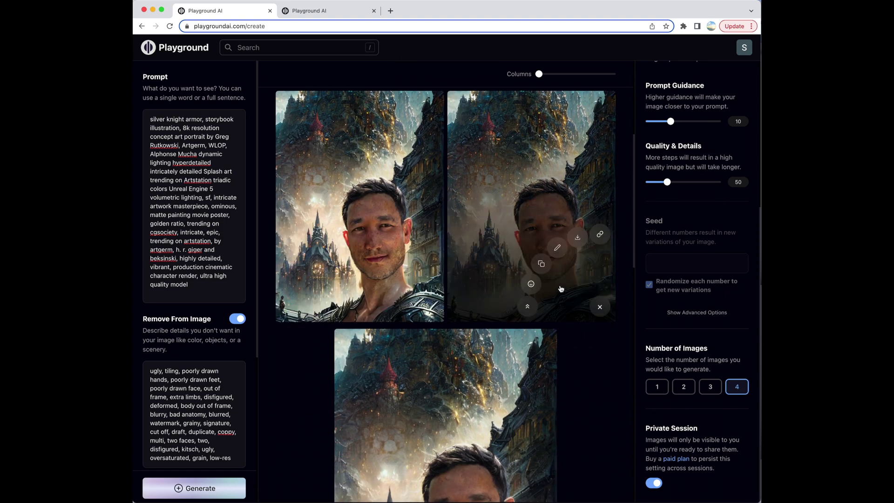
left_click(535, 284)
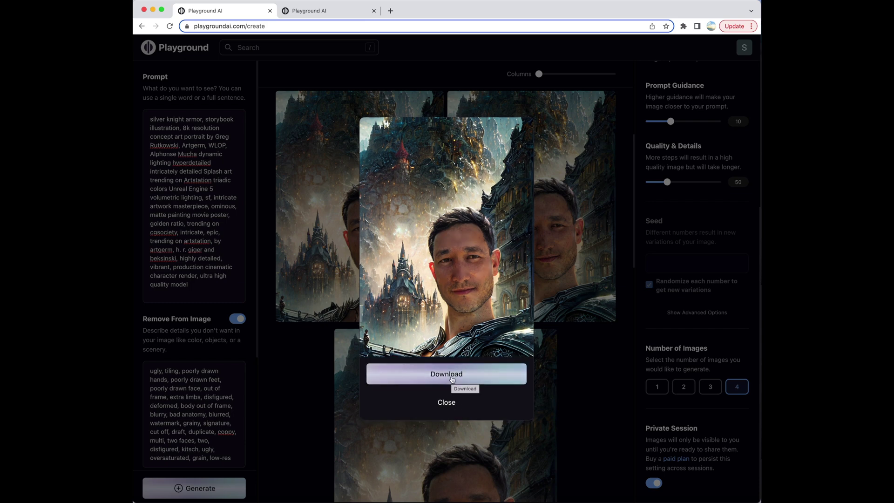
left_click(452, 379)
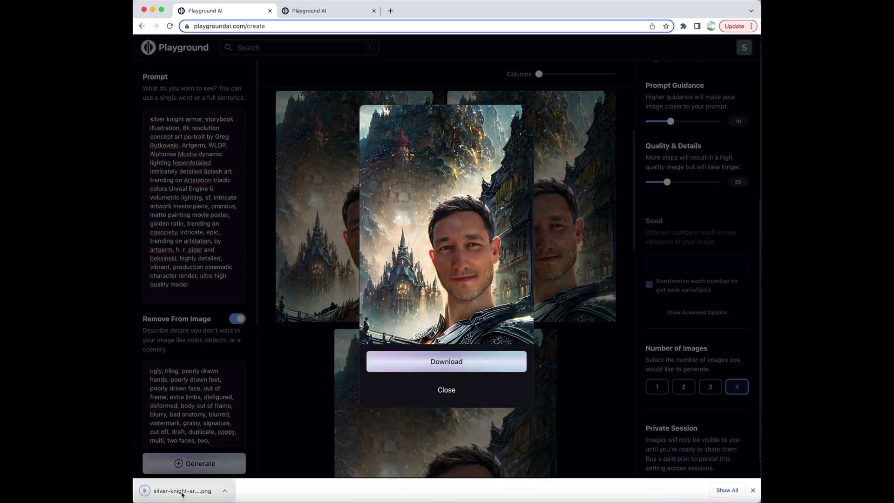
- View the downloaded PNG, return to the gallery, and upscale the portrait 4x
left_click(182, 494)
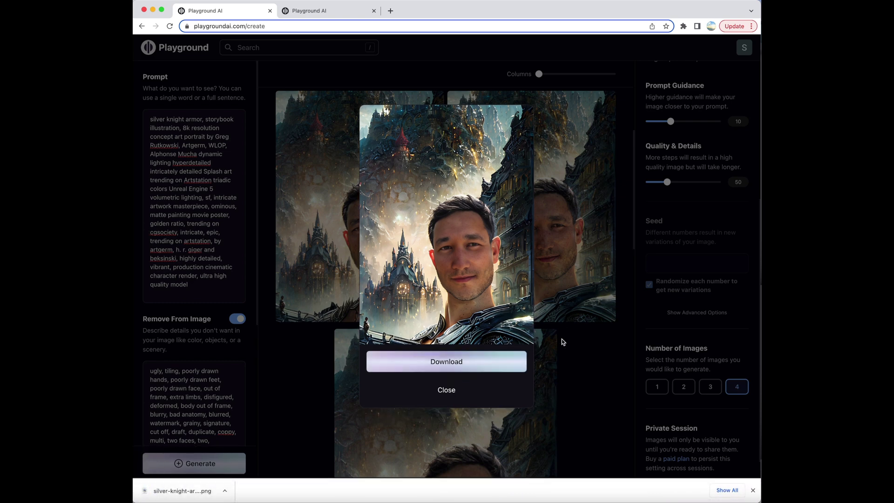
left_click(474, 397)
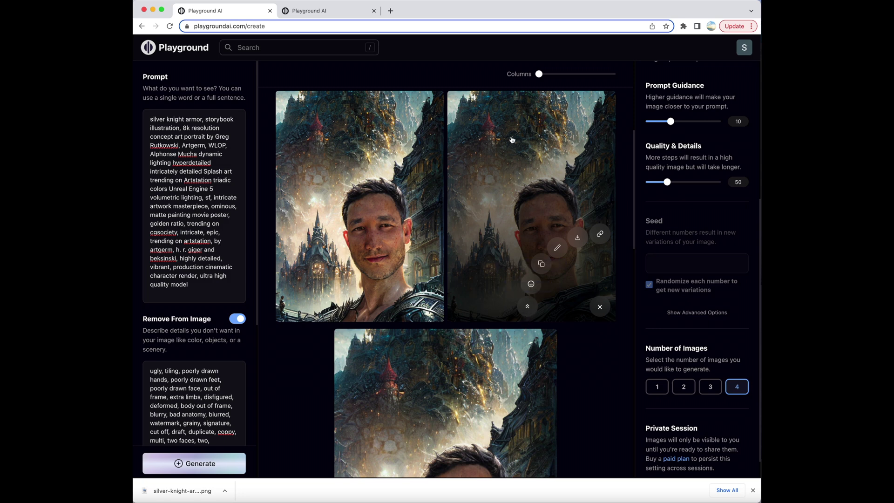
left_click(527, 306)
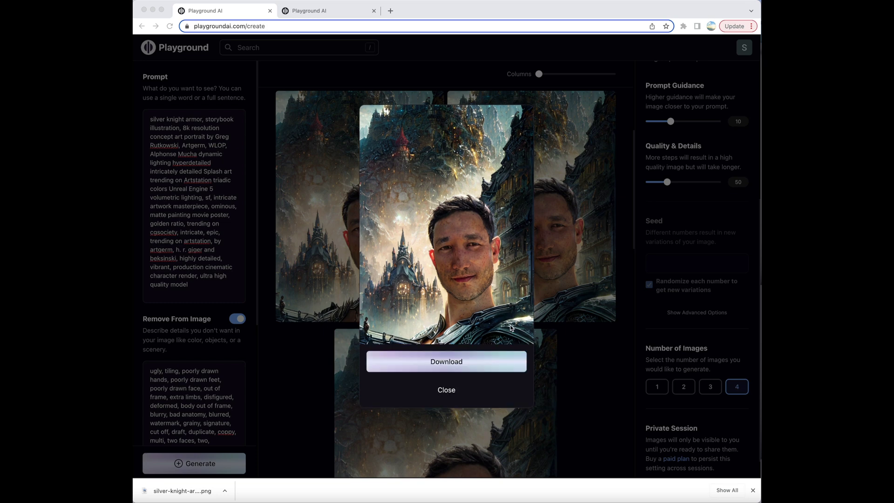
- Download the 4x-upscaled silver-knight portrait as a second PNG and dismiss the downloads bar
left_click(440, 361)
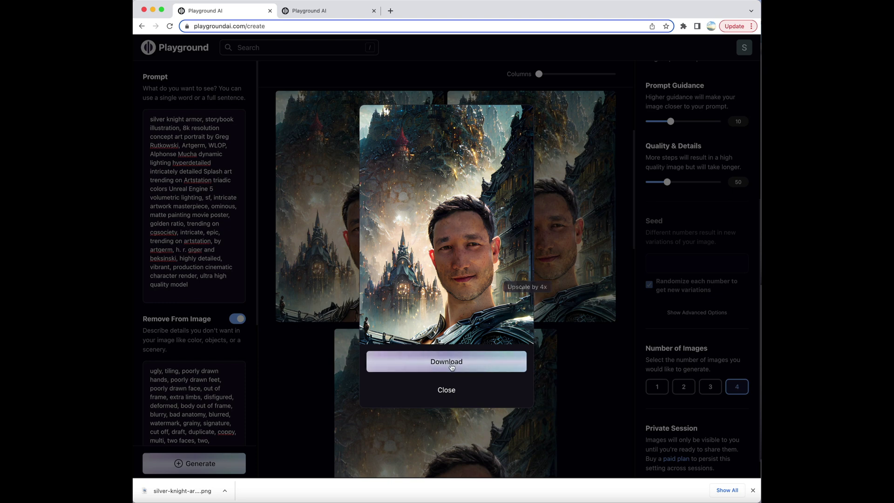
left_click(166, 493)
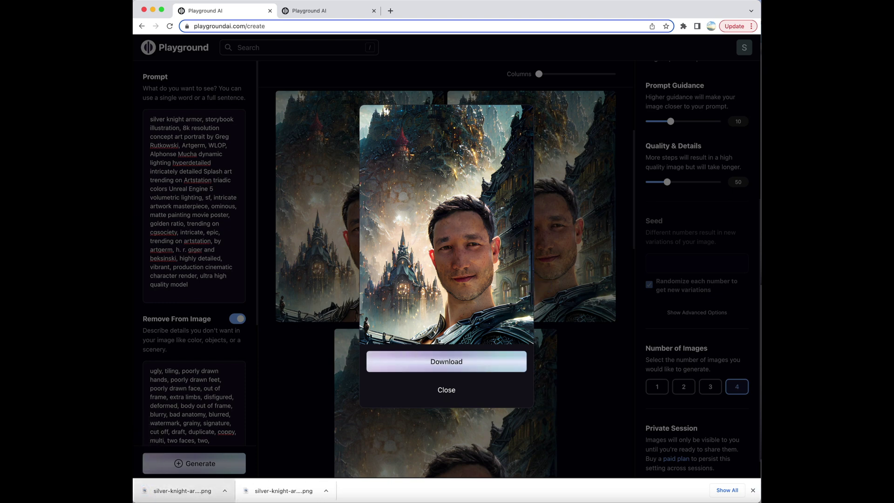
left_click(753, 490)
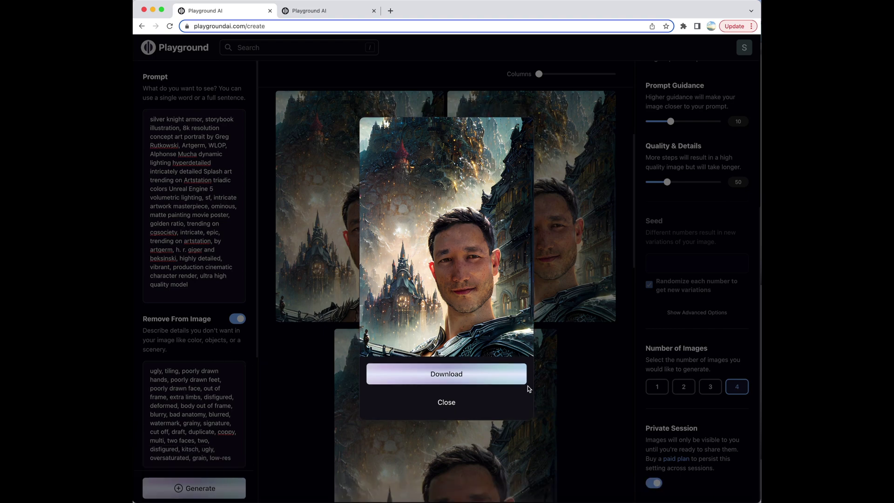